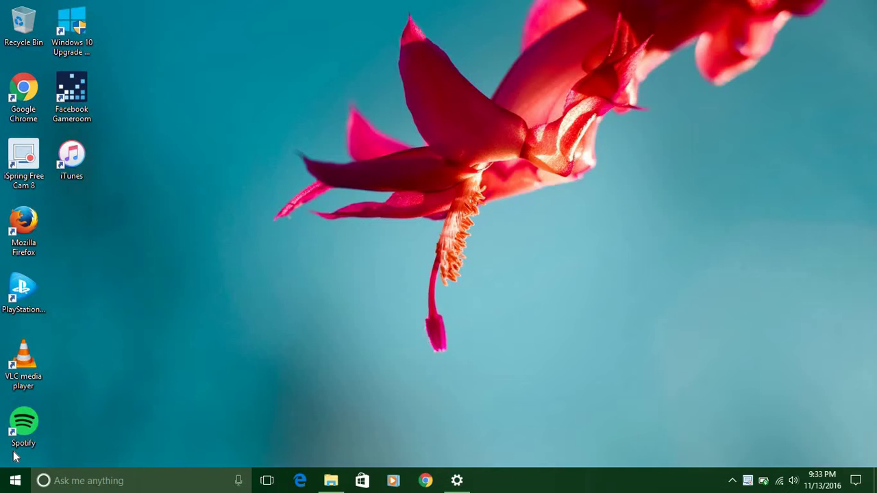
# Step: Glance at the Start menu, then select the PlayStation Now desktop shortcut
pyautogui.click(15, 480)
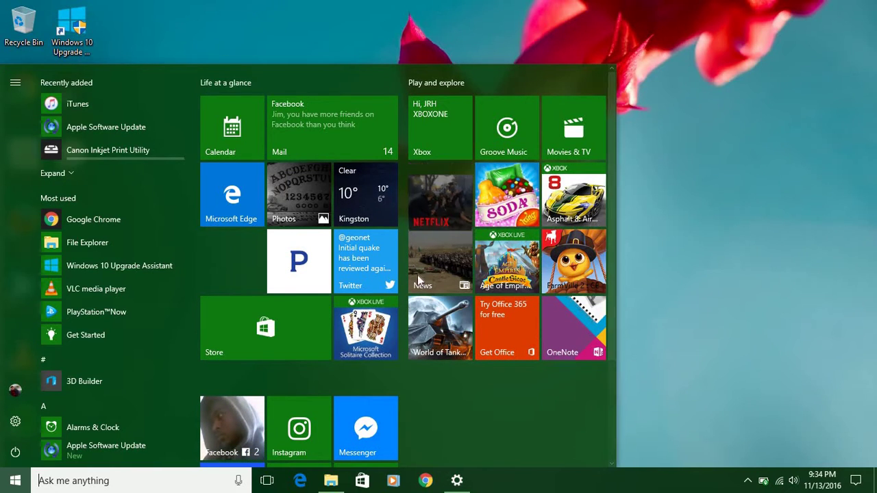
pyautogui.click(708, 261)
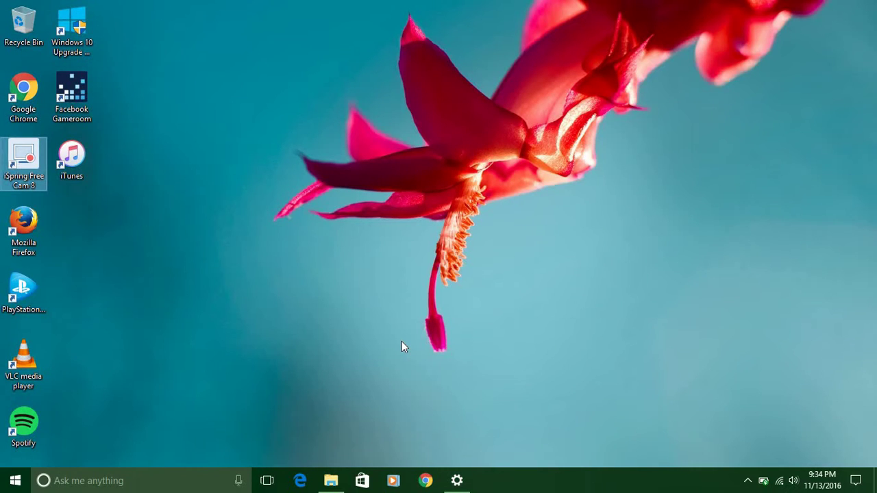
pyautogui.click(293, 363)
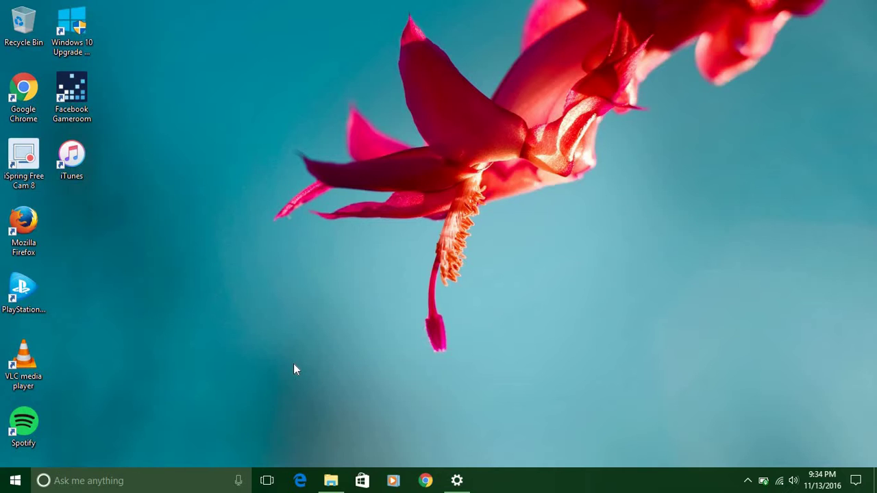
pyautogui.click(21, 288)
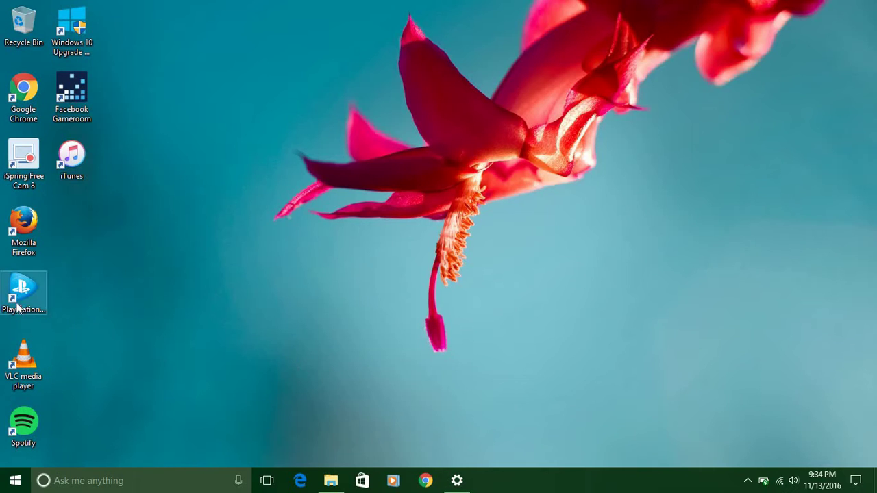
# Step: Launch PlayStation Now and page through the top row and Top 30 games
pyautogui.doubleClick(19, 284)
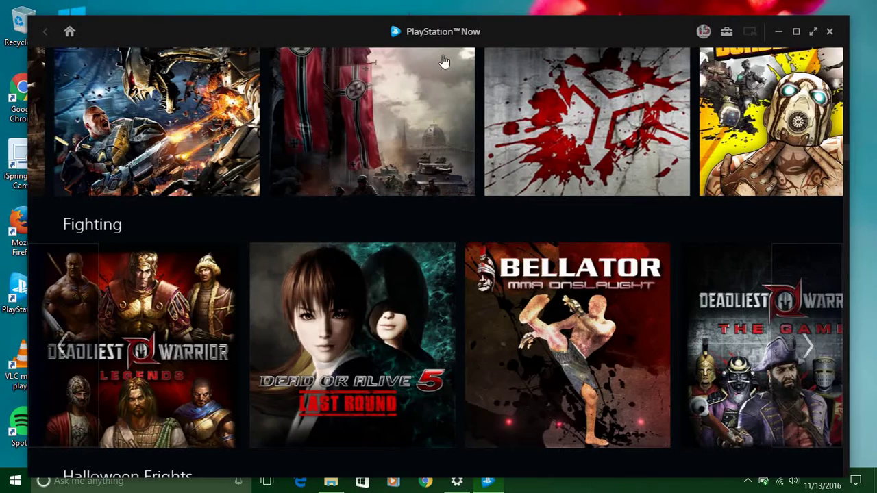
pyautogui.click(811, 94)
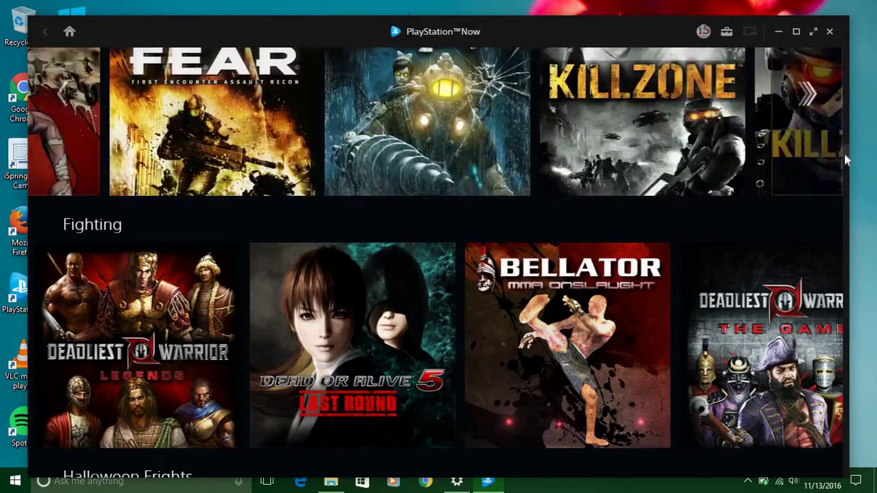
pyautogui.moveTo(845, 153); pyautogui.dragTo(848, 44)
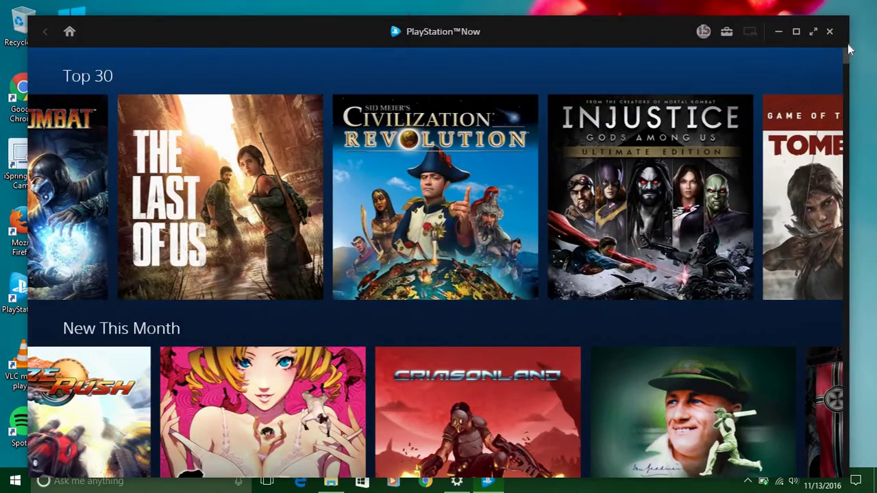
pyautogui.moveTo(802, 198)
pyautogui.click(788, 206)
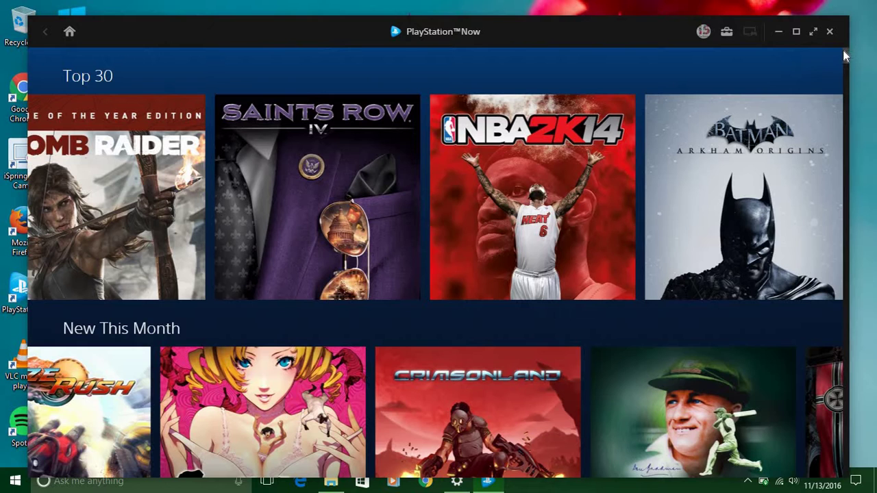
pyautogui.moveTo(843, 50); pyautogui.dragTo(843, 72)
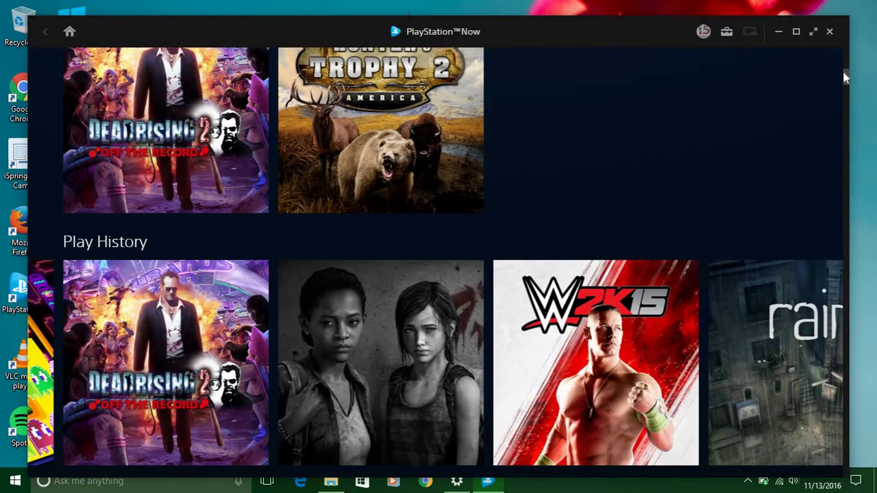
pyautogui.moveTo(843, 72)
pyautogui.mouseDown()
pyautogui.moveTo(844, 103)
pyautogui.moveTo(842, 60)
pyautogui.mouseUp()
# Step: Page the New This Month row through all its titles until it wraps back to the start
pyautogui.click(822, 96)
pyautogui.click(817, 259)
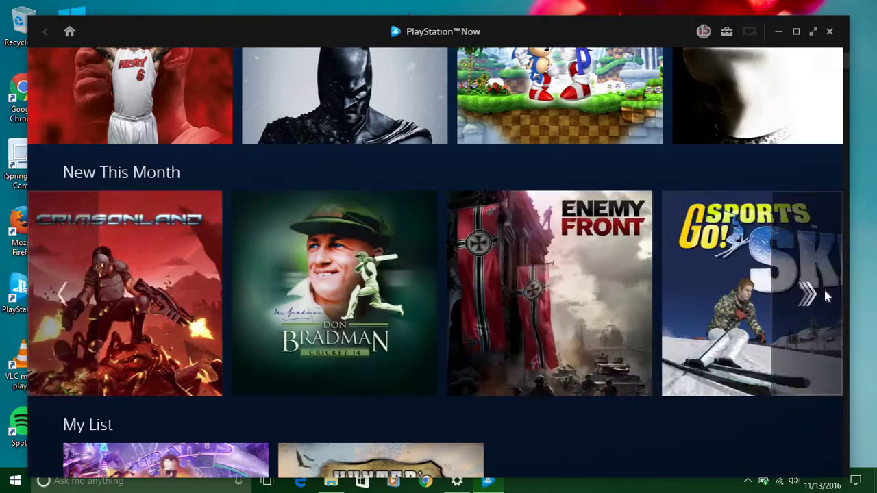
pyautogui.click(808, 295)
pyautogui.click(807, 294)
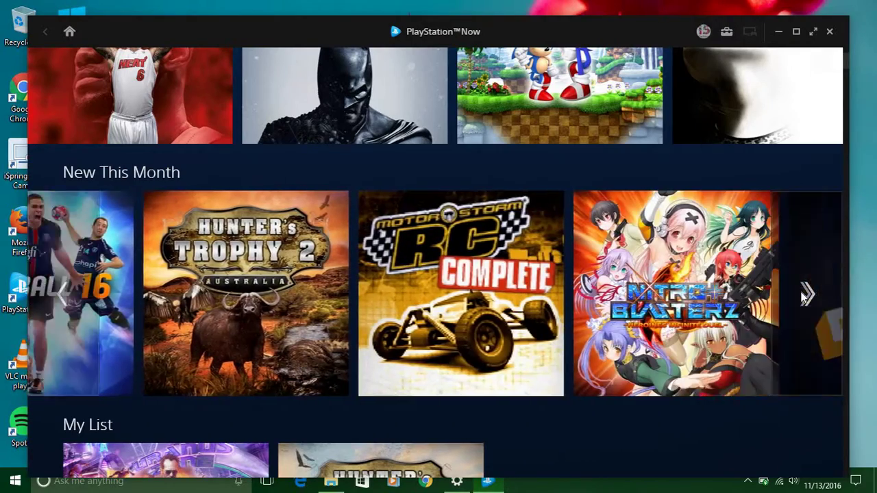
pyautogui.click(808, 295)
pyautogui.click(807, 294)
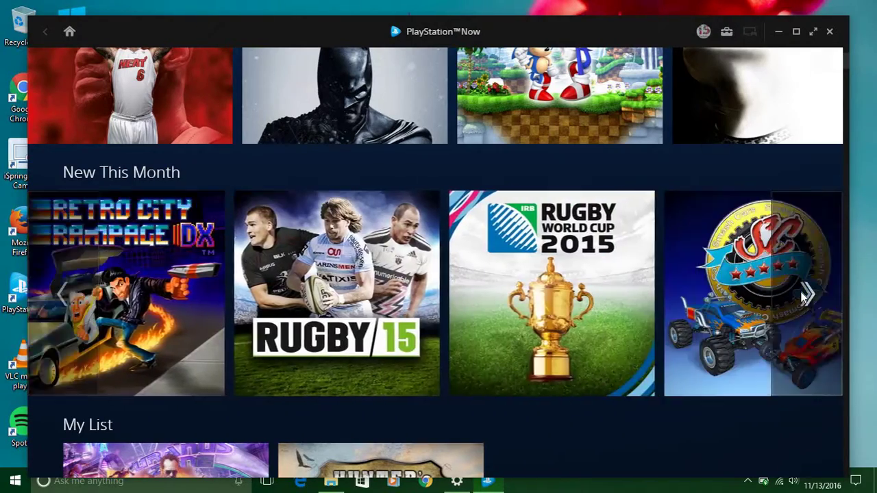
pyautogui.click(807, 294)
pyautogui.click(807, 295)
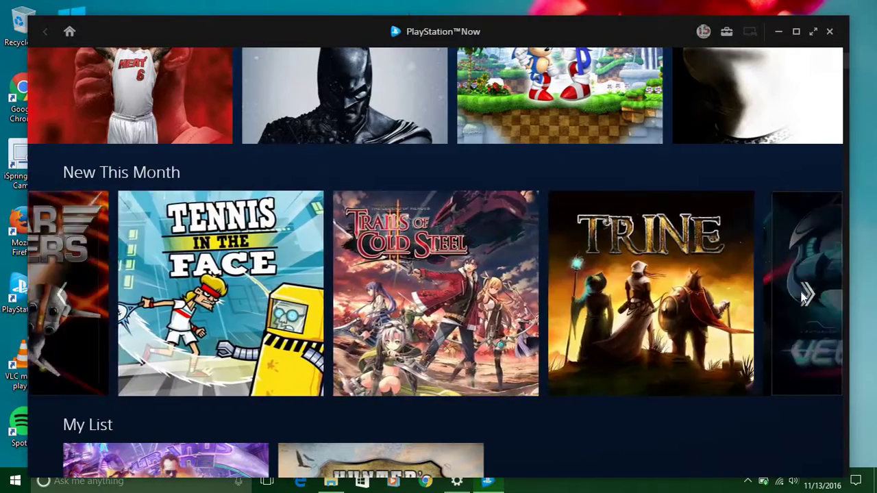
pyautogui.click(808, 295)
pyautogui.click(808, 294)
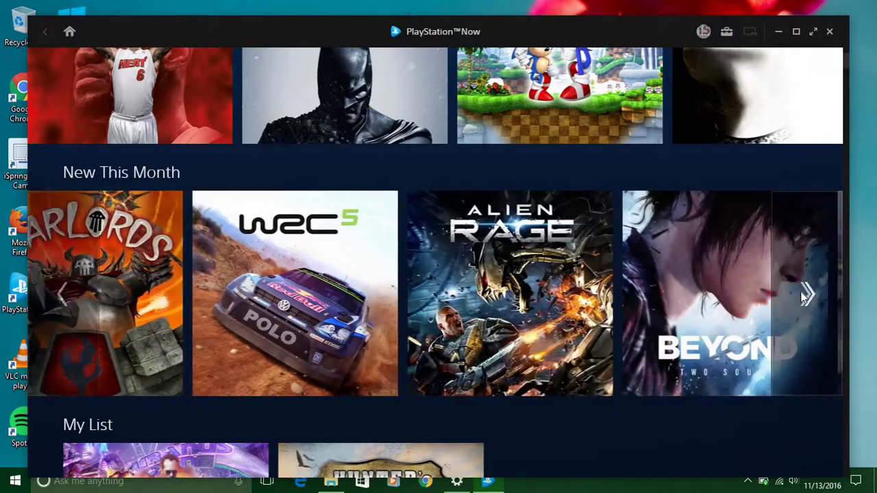
pyautogui.click(807, 295)
pyautogui.click(807, 295)
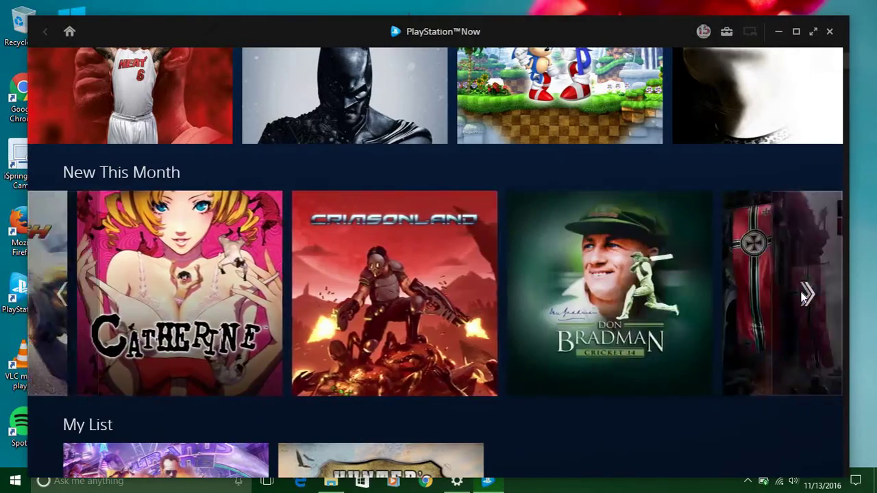
pyautogui.click(807, 295)
pyautogui.click(808, 295)
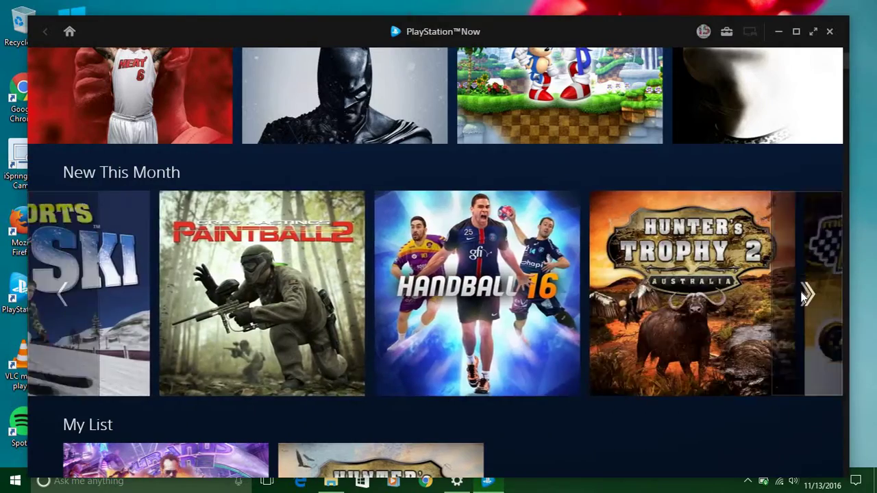
pyautogui.click(807, 295)
pyautogui.click(807, 295)
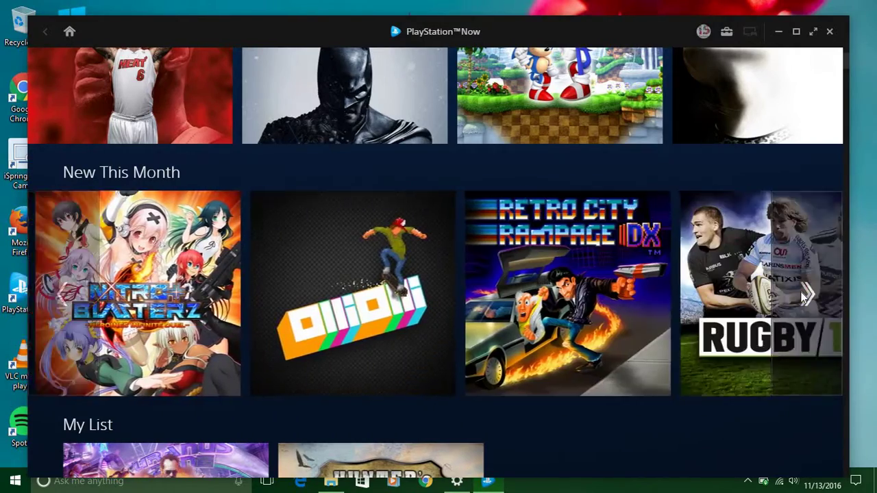
pyautogui.click(807, 295)
pyautogui.click(807, 295)
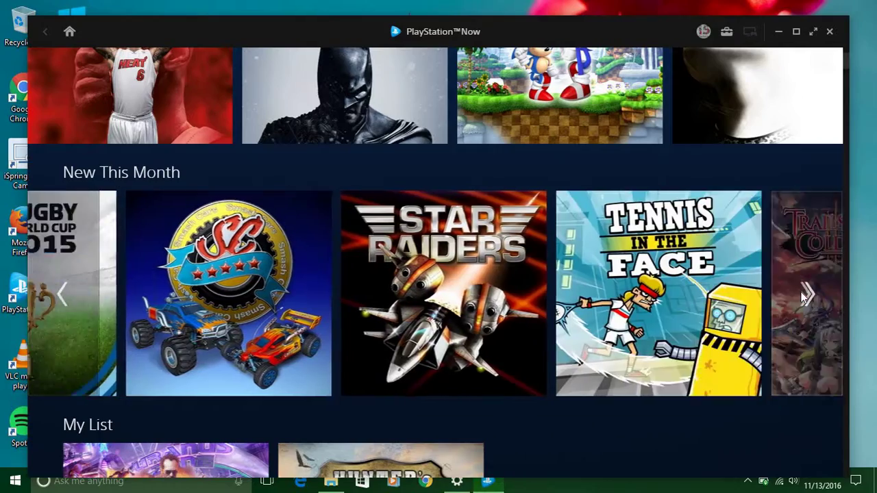
pyautogui.click(807, 294)
pyautogui.click(807, 295)
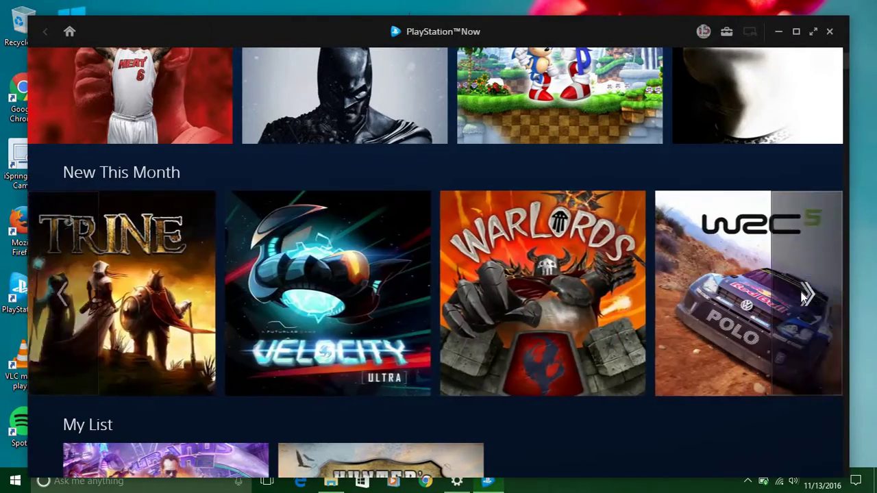
pyautogui.click(807, 294)
pyautogui.click(807, 295)
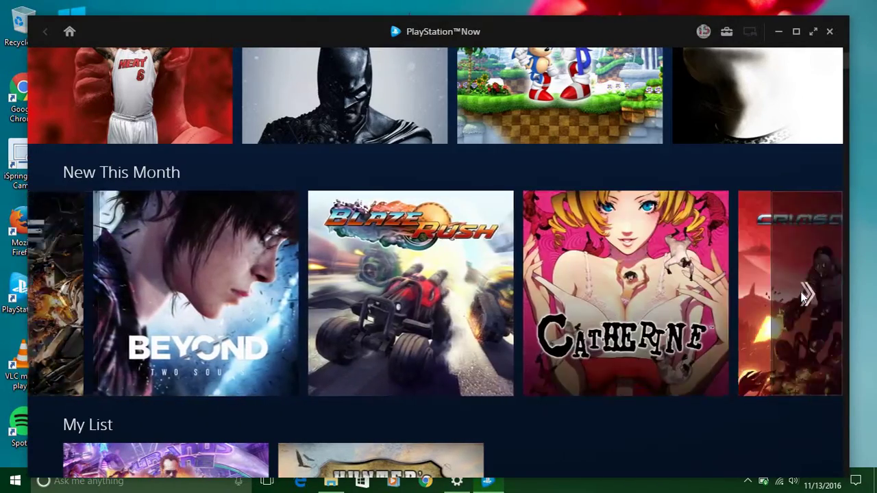
pyautogui.click(808, 295)
pyautogui.click(808, 295)
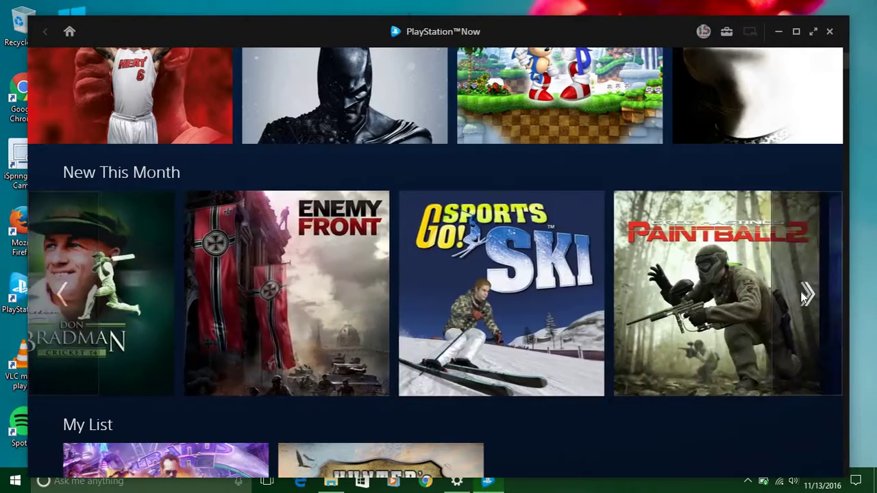
pyautogui.click(807, 294)
pyautogui.click(807, 294)
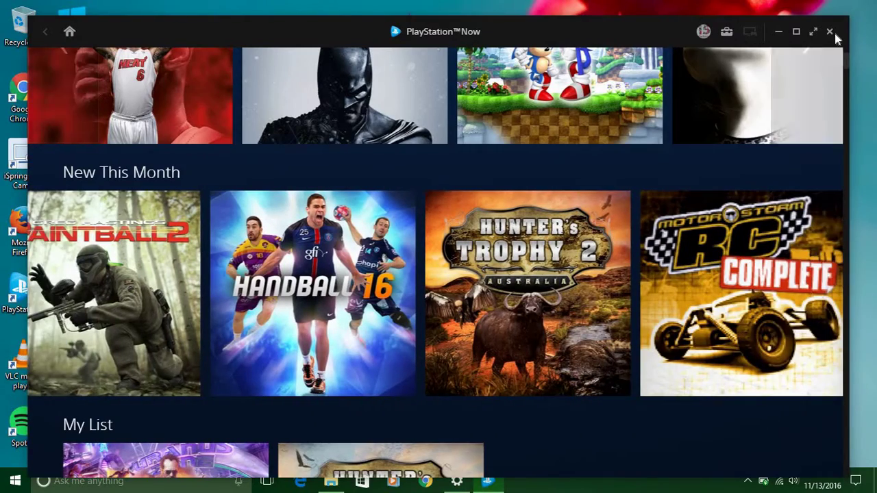
# Step: Close PlayStation Now, briefly open and dismiss Settings, then open This PC
pyautogui.click(830, 31)
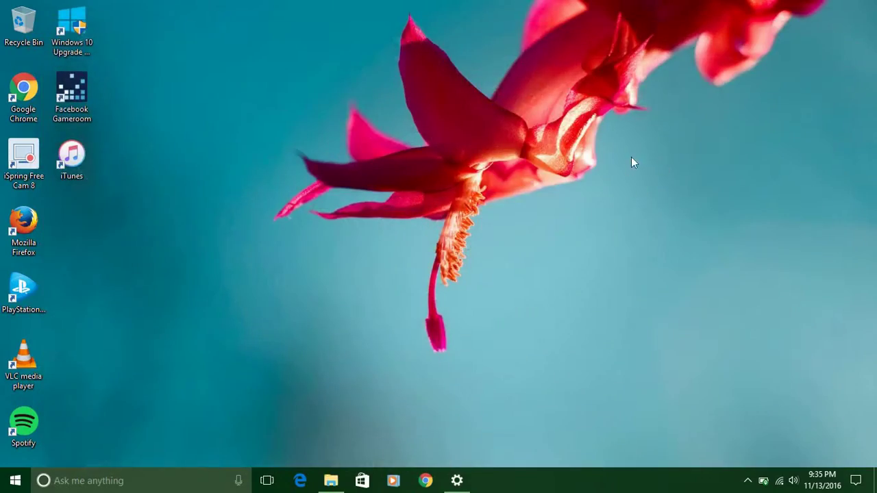
pyautogui.click(457, 481)
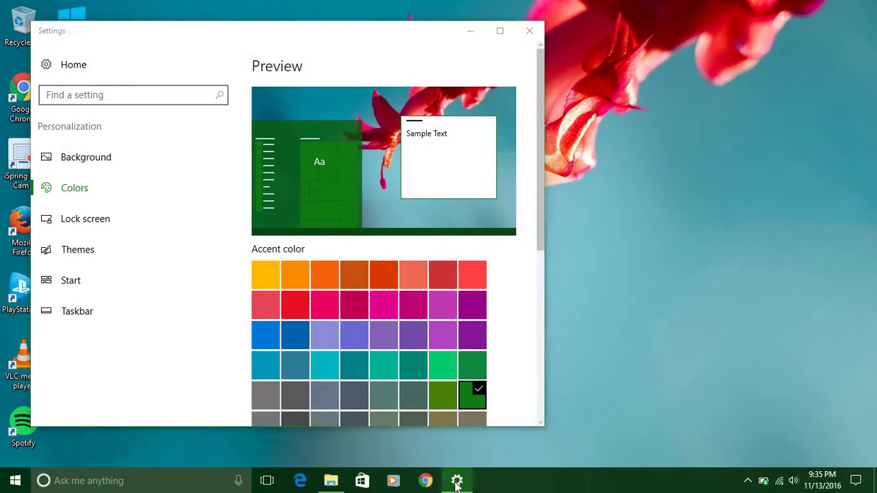
pyautogui.click(457, 480)
pyautogui.click(331, 480)
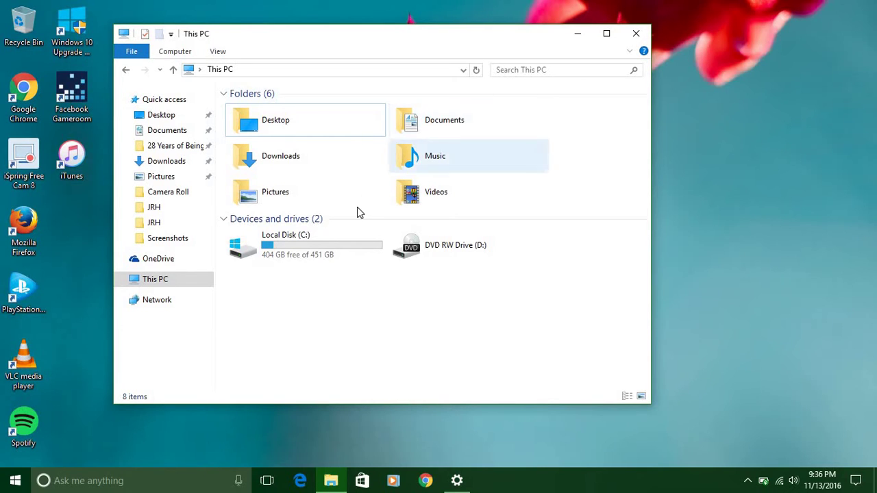
# Step: Check drive C's properties (404 GB free of 451 GB), then bring up This PC's context menu
pyautogui.rightClick(247, 255)
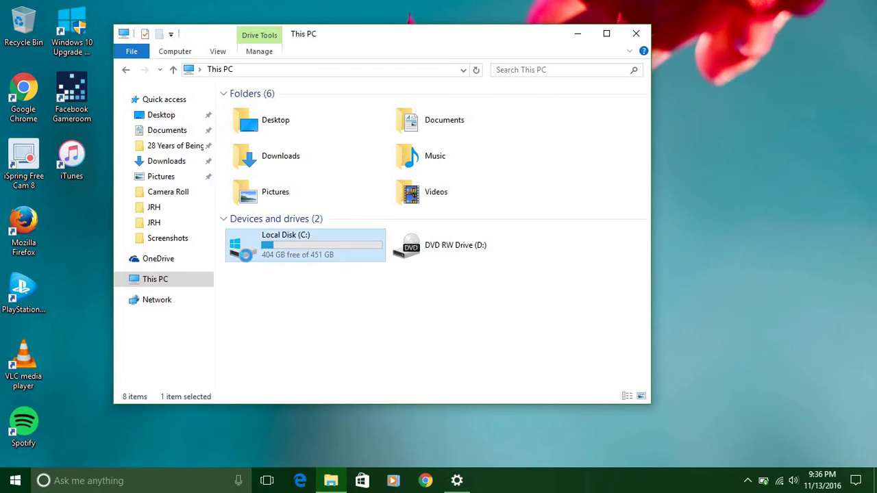
pyautogui.click(289, 443)
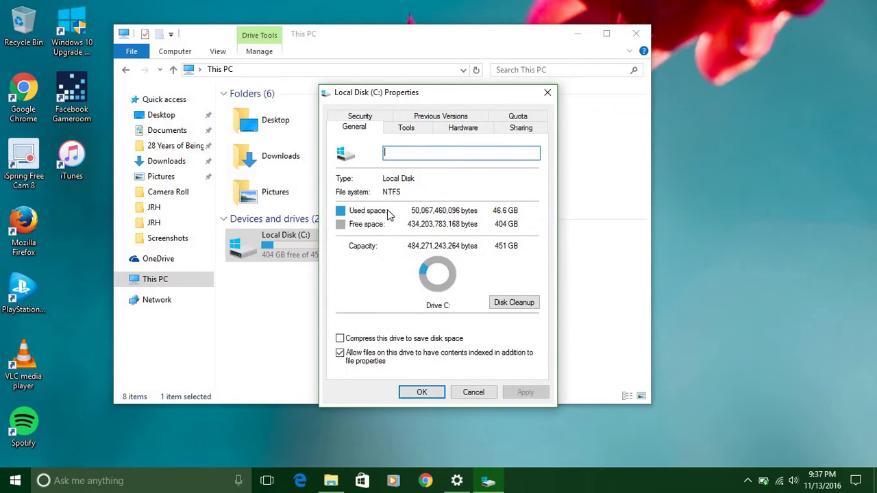
pyautogui.click(547, 92)
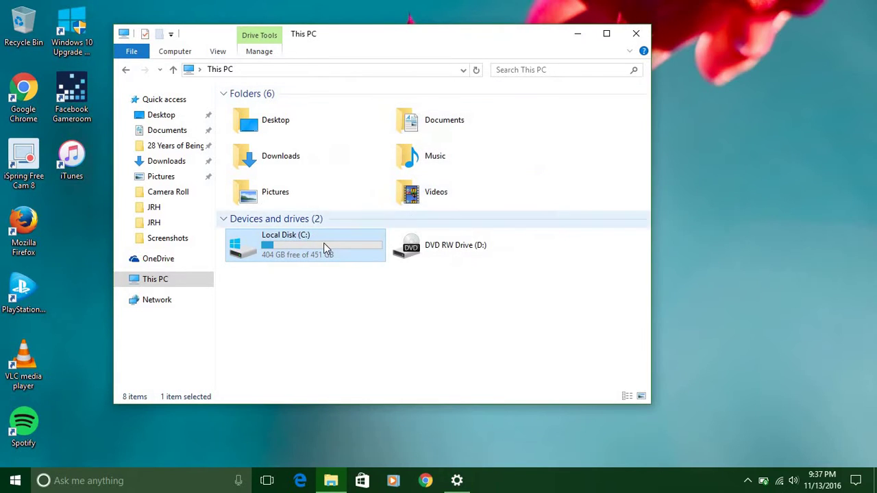
pyautogui.click(155, 279)
pyautogui.rightClick(155, 279)
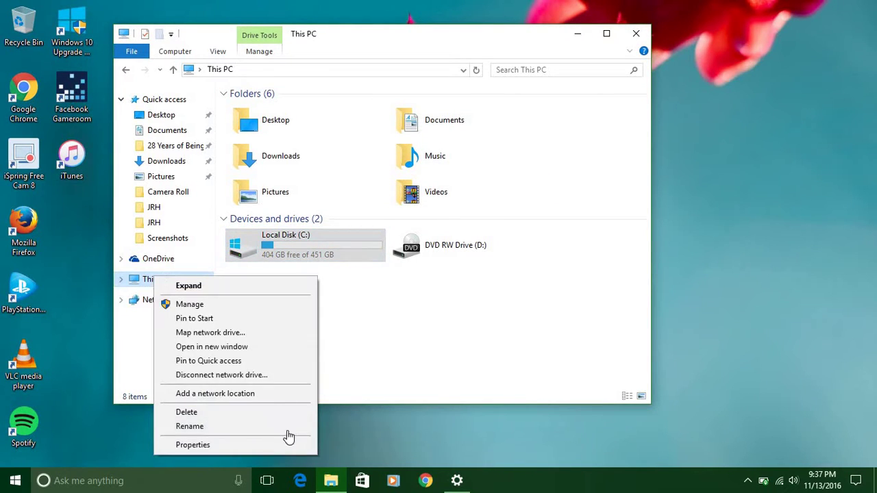
# Step: Open This PC's System properties showing Windows 10 Home, i3-2310M processor and 8 GB RAM
pyautogui.click(241, 448)
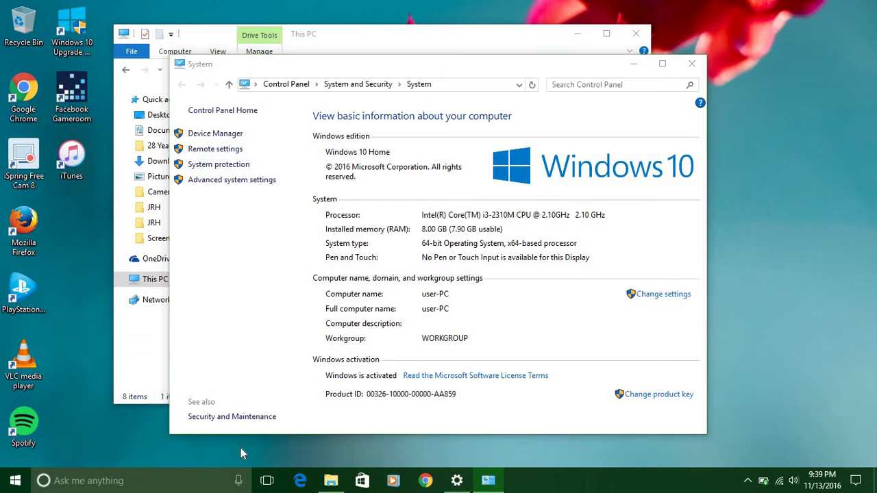
# Step: Open and close the Start menu with the Windows key
pyautogui.press('super')
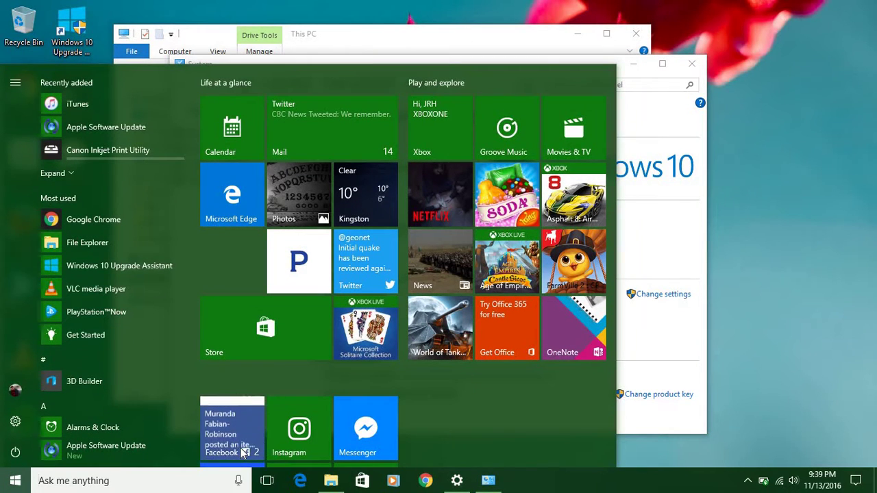
pyautogui.press('super')
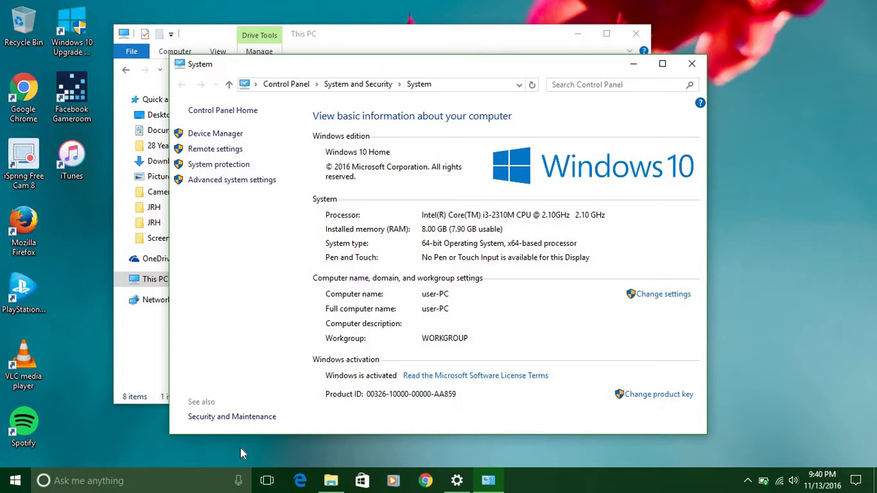
# Step: Close the System window and This PC, then browse the Start menu tiles and close it
pyautogui.click(692, 64)
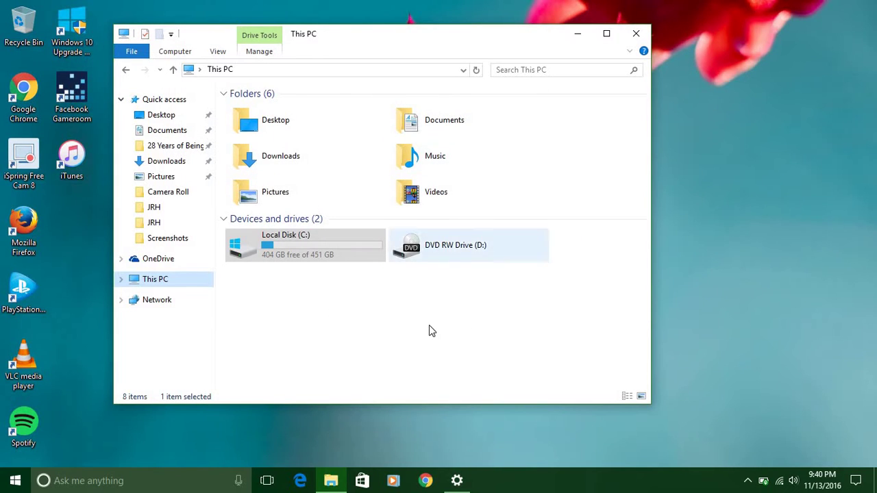
pyautogui.click(636, 34)
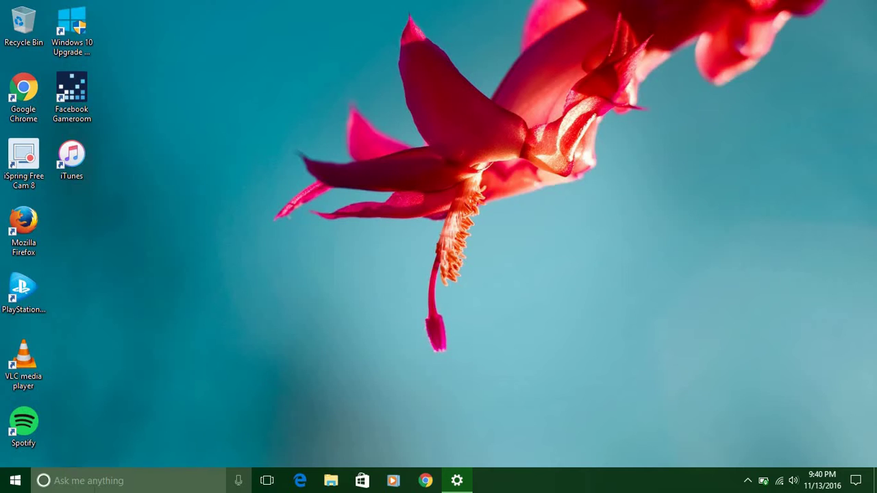
pyautogui.click(15, 480)
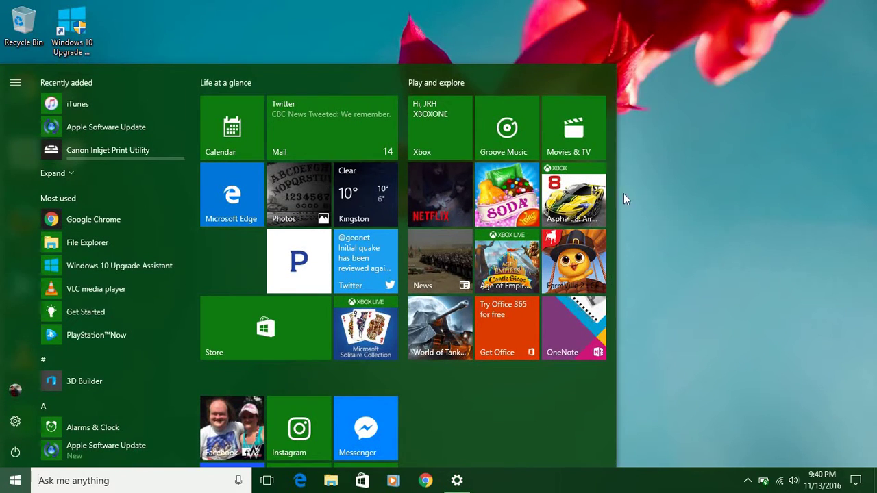
pyautogui.scroll(-2, 610, 208)
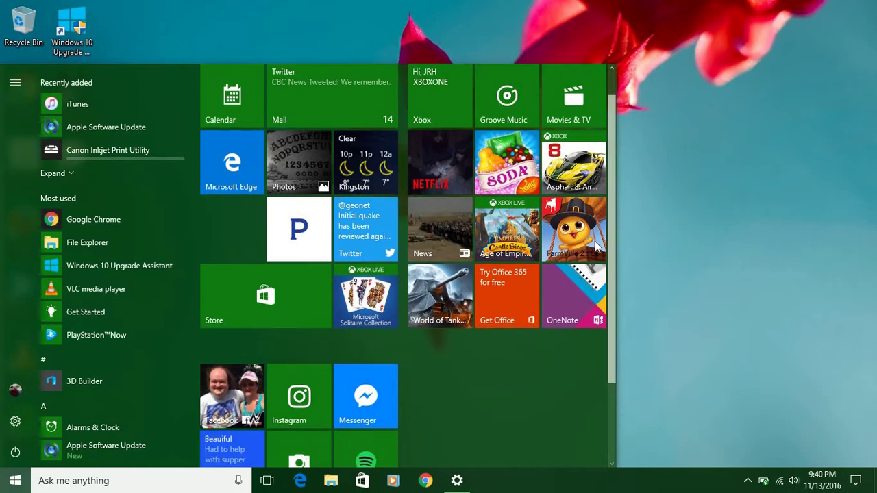
pyautogui.scroll(-3, 595, 260)
pyautogui.scroll(-2, 594, 295)
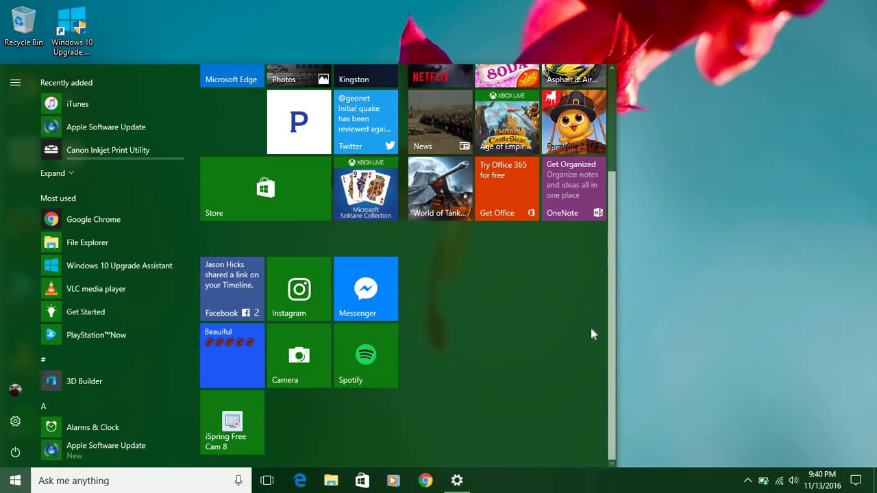
pyautogui.scroll(3, 591, 328)
pyautogui.click(686, 267)
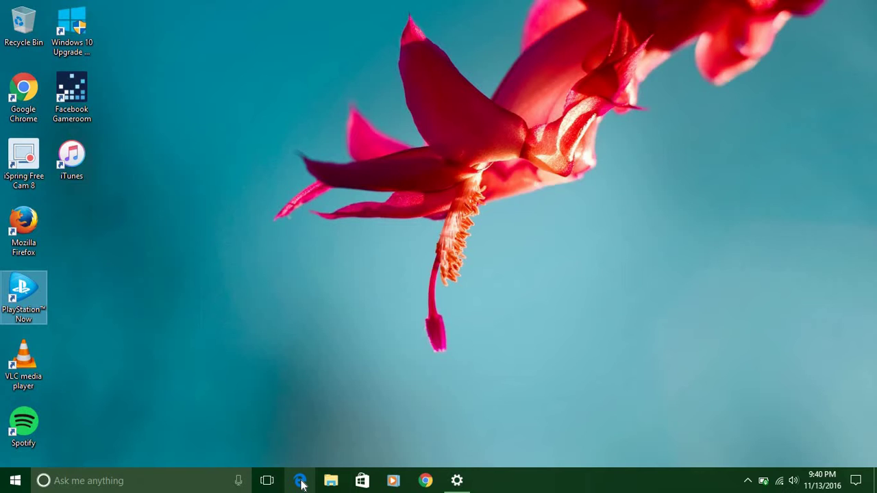
# Step: Restore Settings, view the Lock screen page with Windows spotlight, then close Settings
pyautogui.click(458, 480)
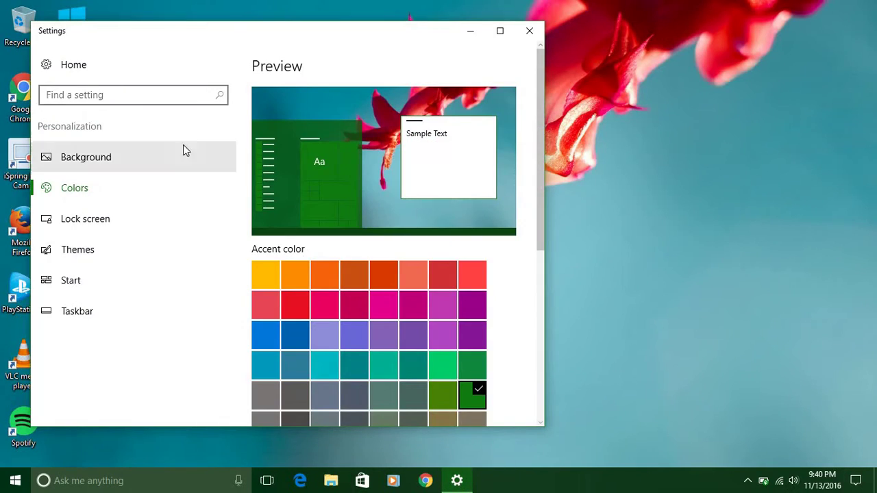
pyautogui.click(120, 225)
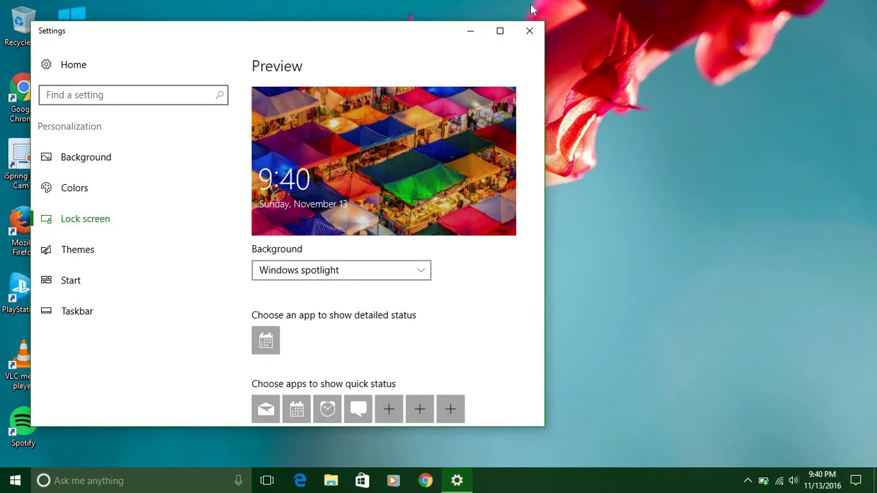
pyautogui.click(531, 32)
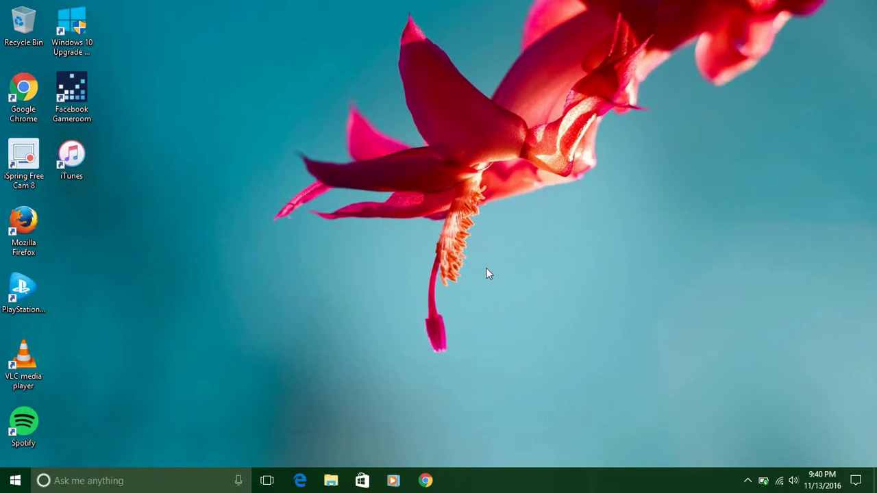
pyautogui.click(300, 480)
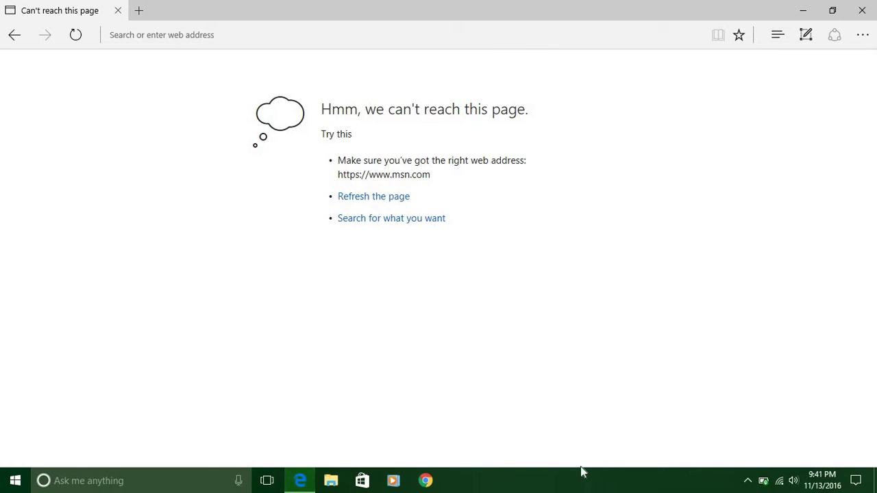
pyautogui.click(780, 482)
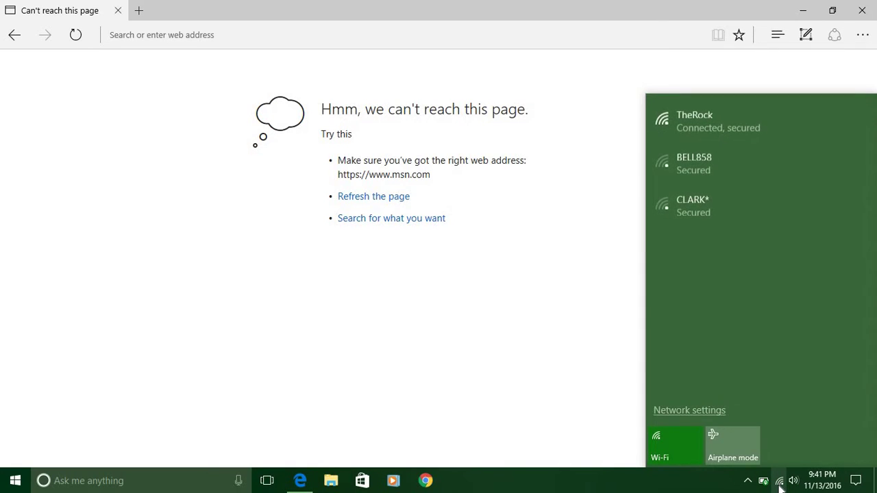
pyautogui.click(780, 483)
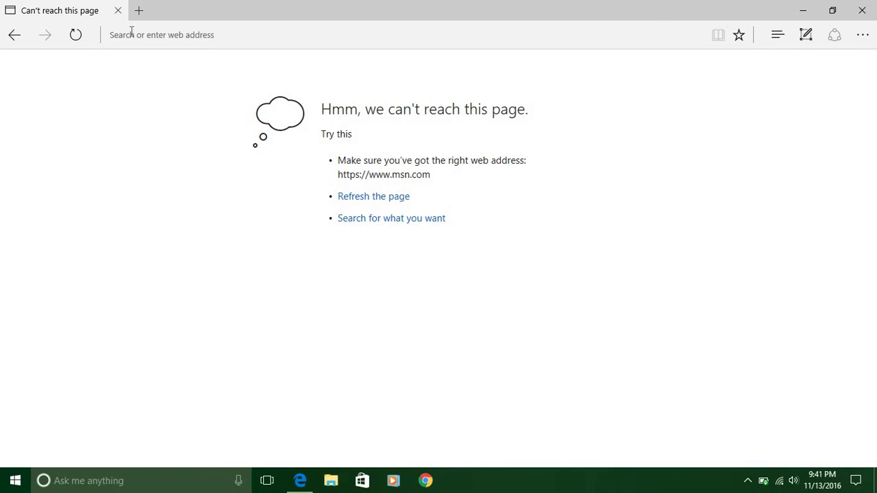
pyautogui.click(75, 35)
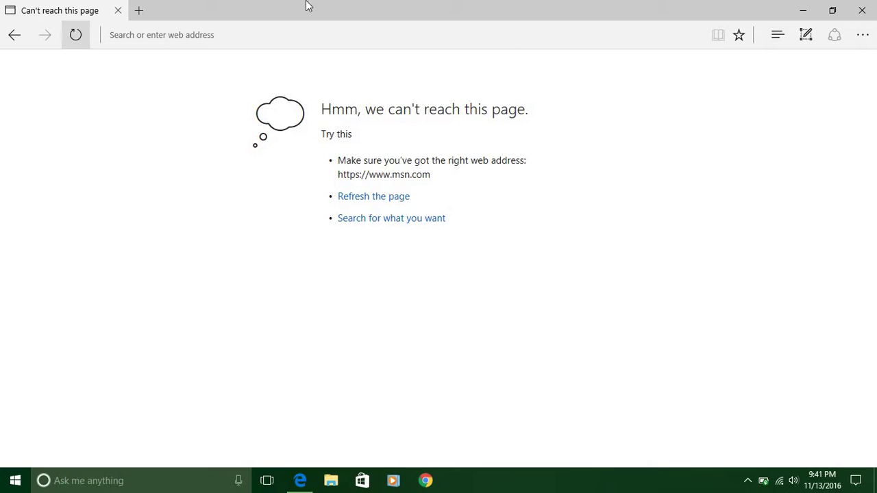
pyautogui.click(864, 10)
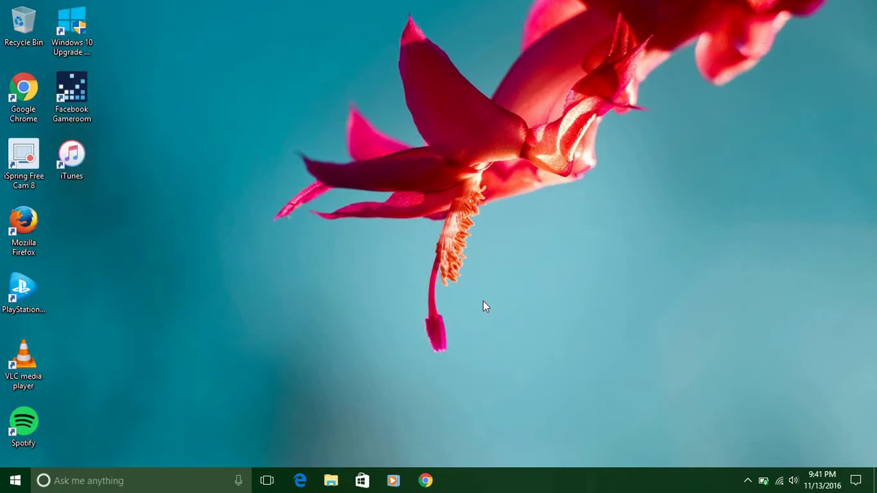
pyautogui.click(425, 480)
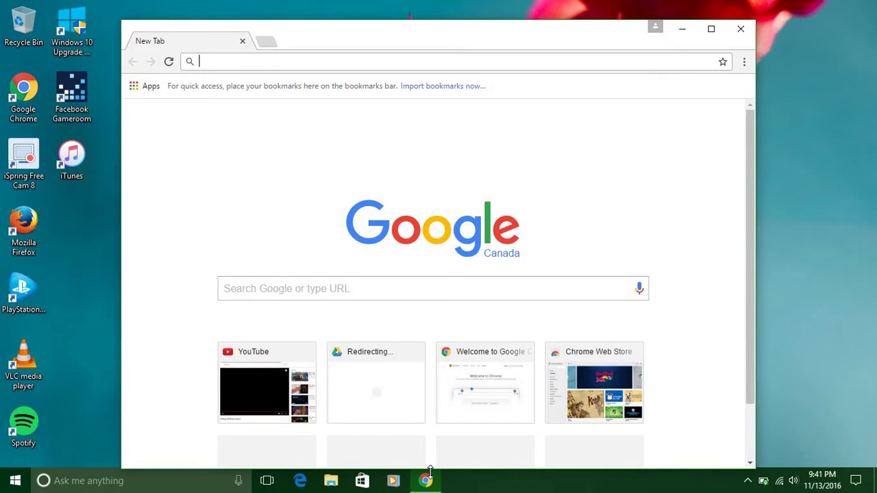
pyautogui.click(260, 286)
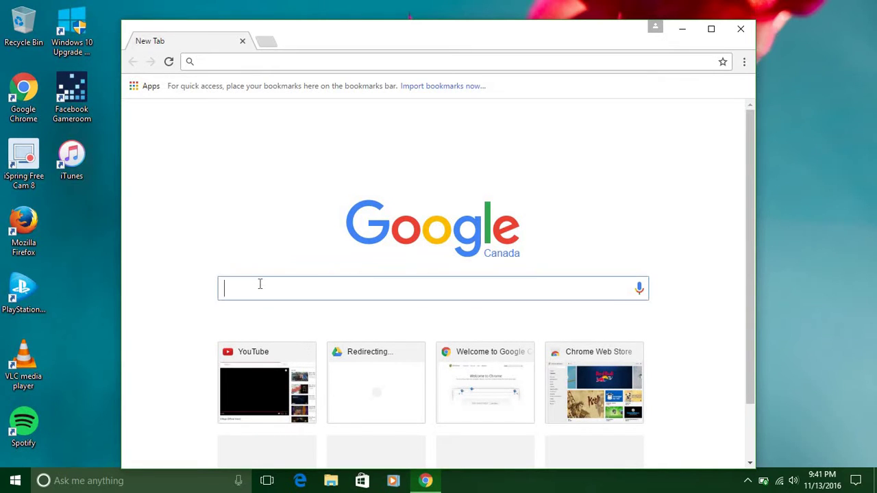
pyautogui.write('eb')
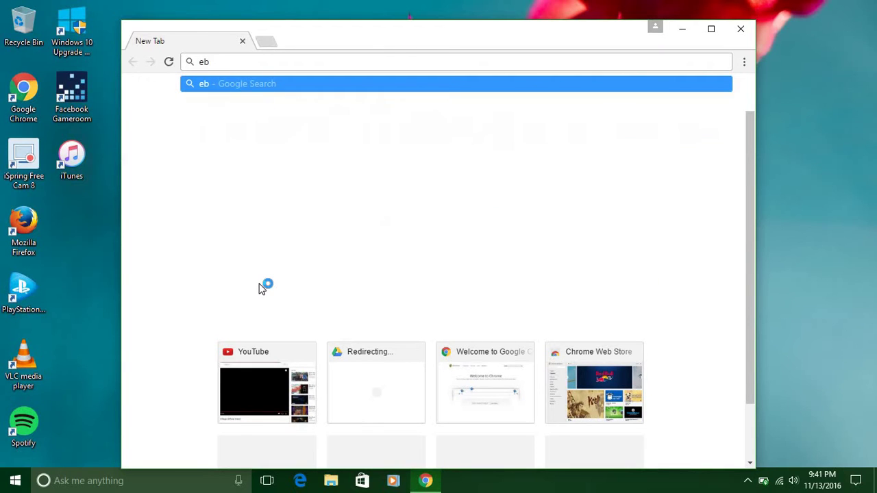
pyautogui.write(' g')
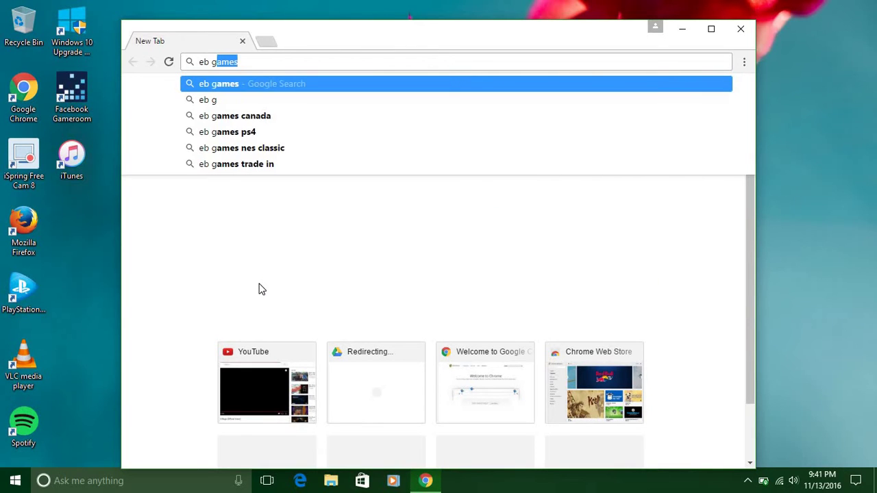
pyautogui.write('ames')
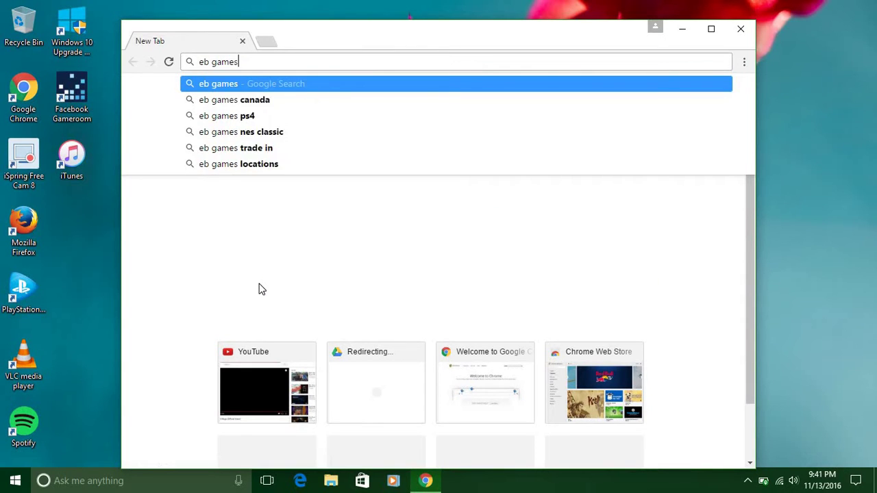
pyautogui.press('Return')
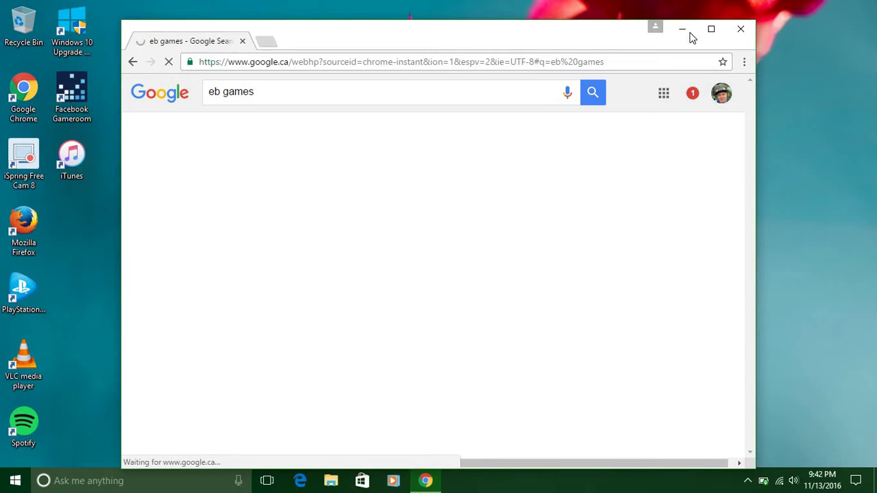
pyautogui.click(742, 29)
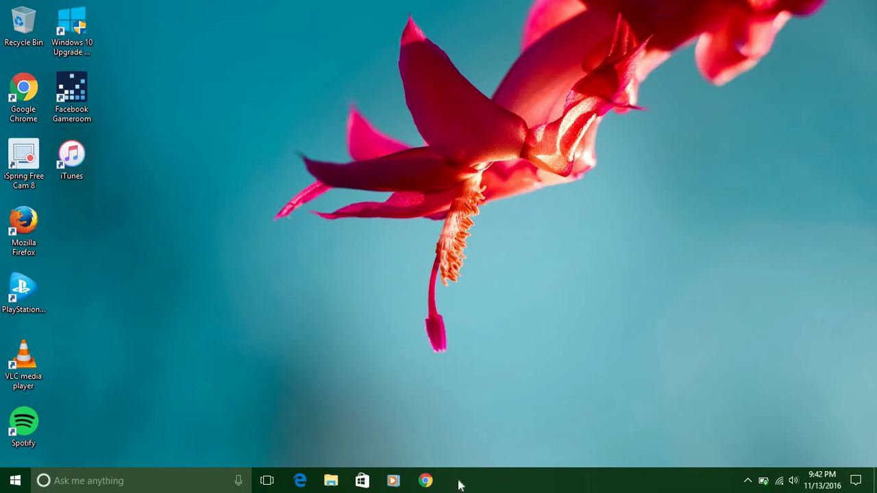
pyautogui.click(267, 480)
pyautogui.click(267, 481)
pyautogui.doubleClick(67, 117)
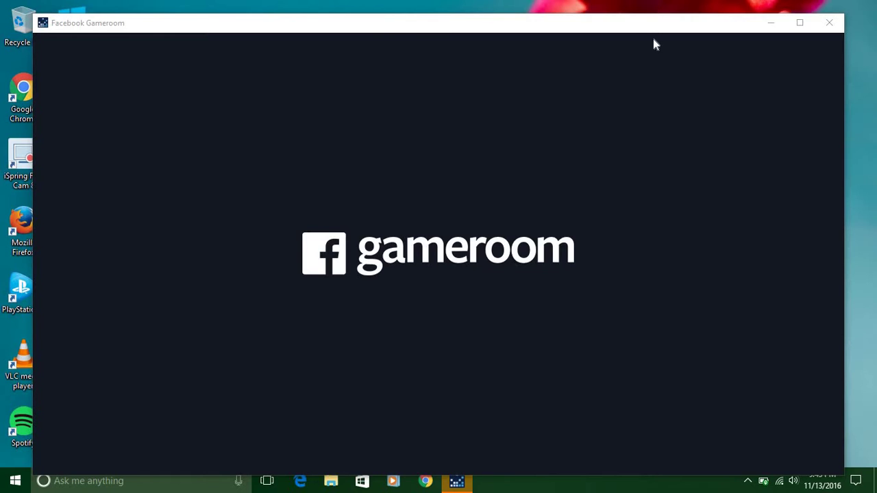
pyautogui.click(835, 26)
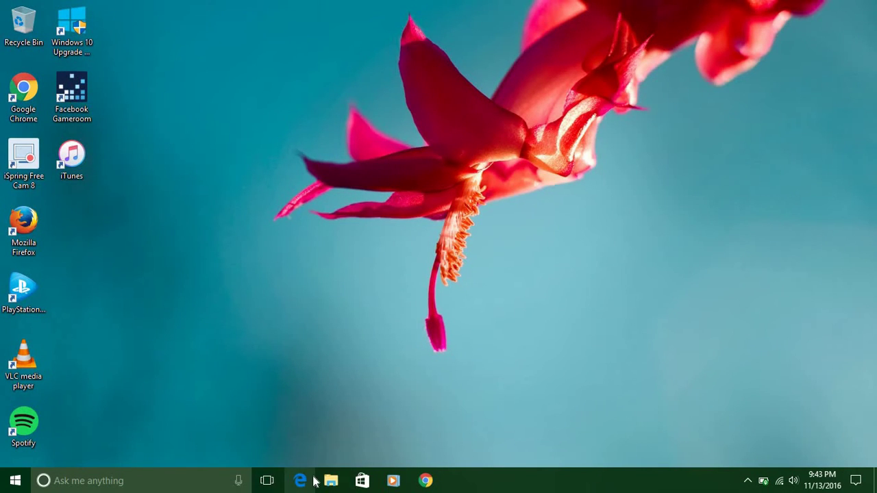
pyautogui.click(762, 481)
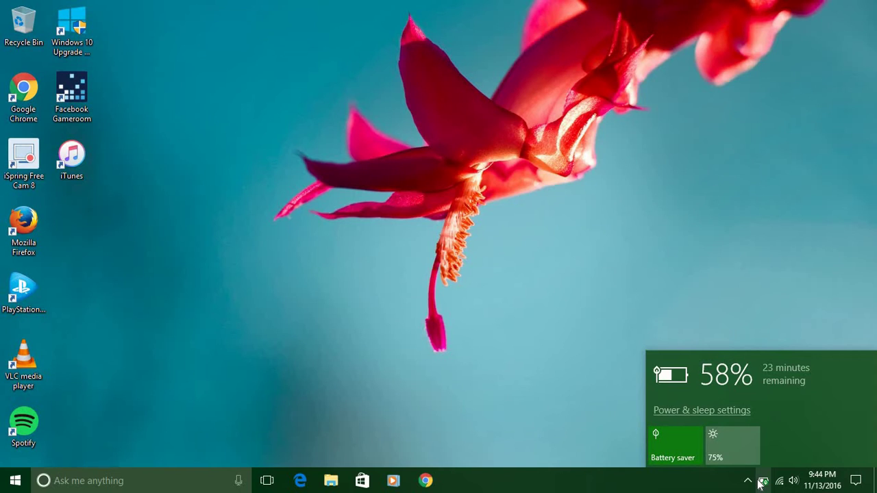
pyautogui.click(762, 482)
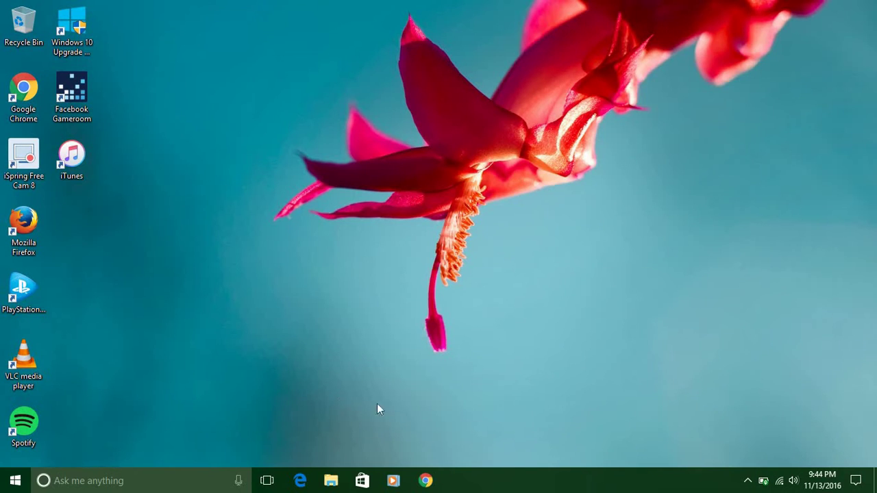
pyautogui.click(364, 481)
# Step: Reveal hidden tray icons and bring up iSpring Free Cam's Done/Retake/Cancel options
pyautogui.click(749, 483)
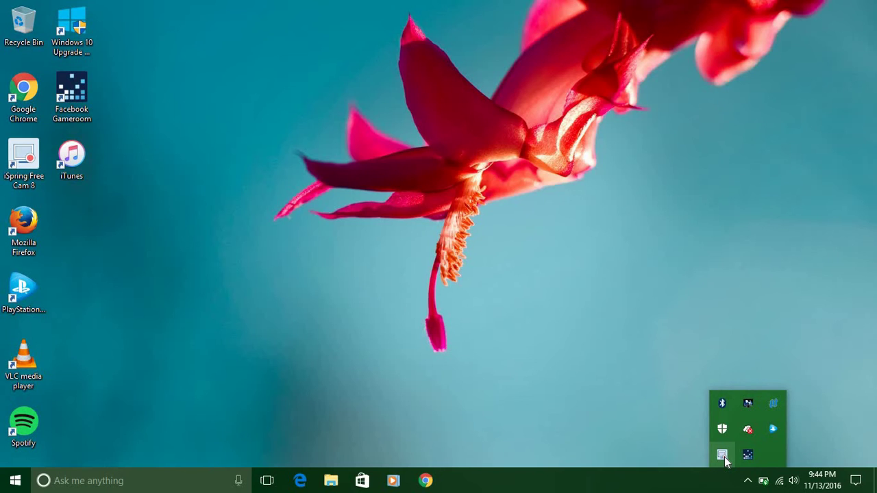
pyautogui.press('super')
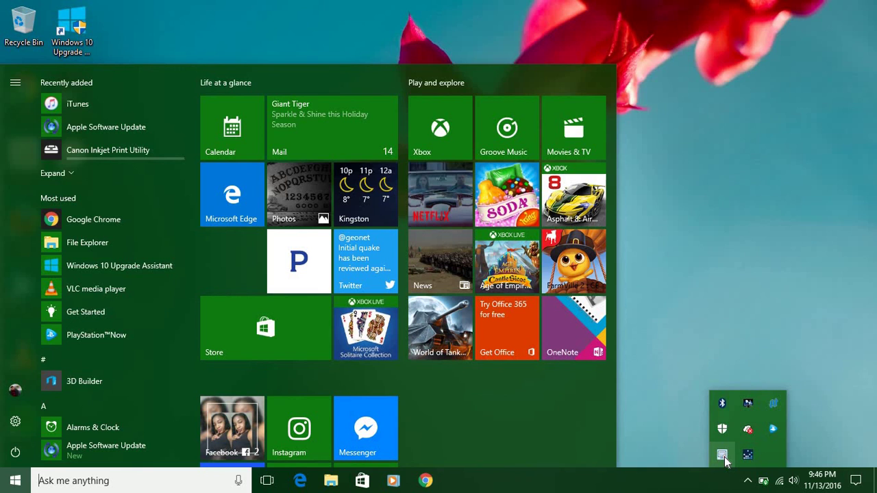
pyautogui.rightClick(724, 457)
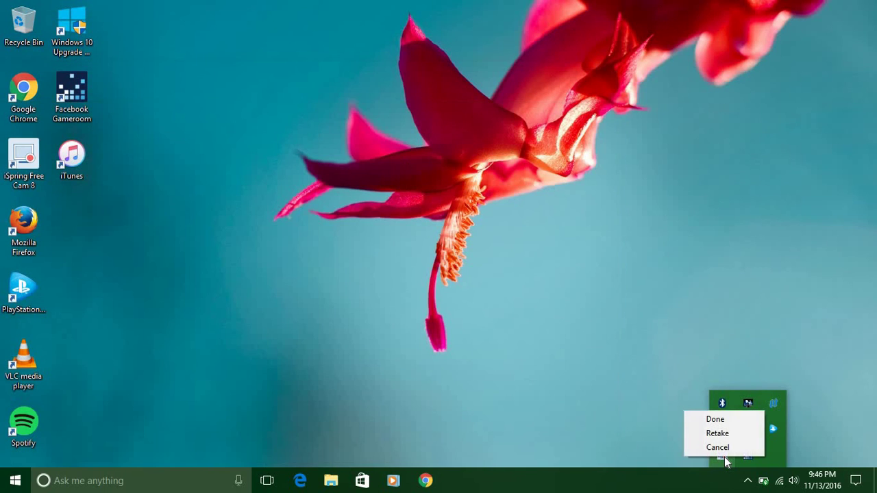